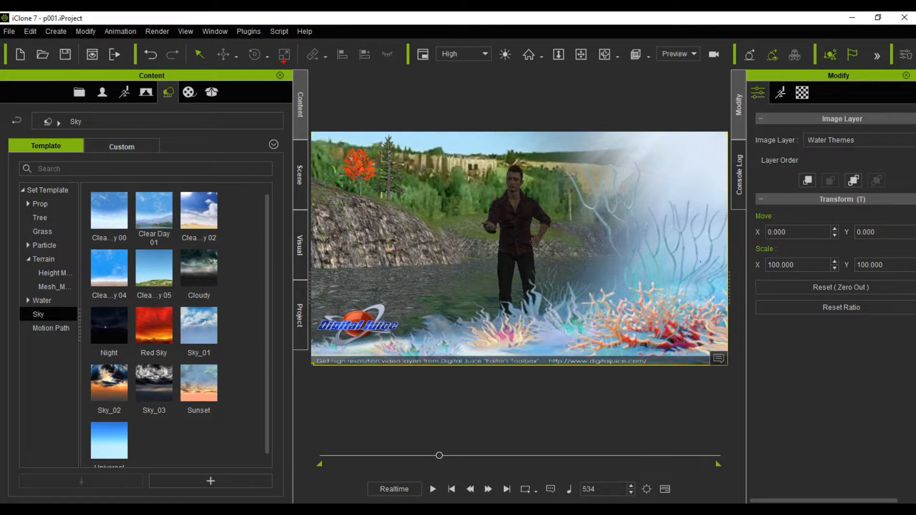
pyautogui.moveTo(284, 61)
pyautogui.keyDown('ctrl'); pyautogui.mouseDown()
pyautogui.moveTo(304, 88)
pyautogui.moveTo(317, 143)
pyautogui.mouseUp(); pyautogui.keyUp('ctrl')
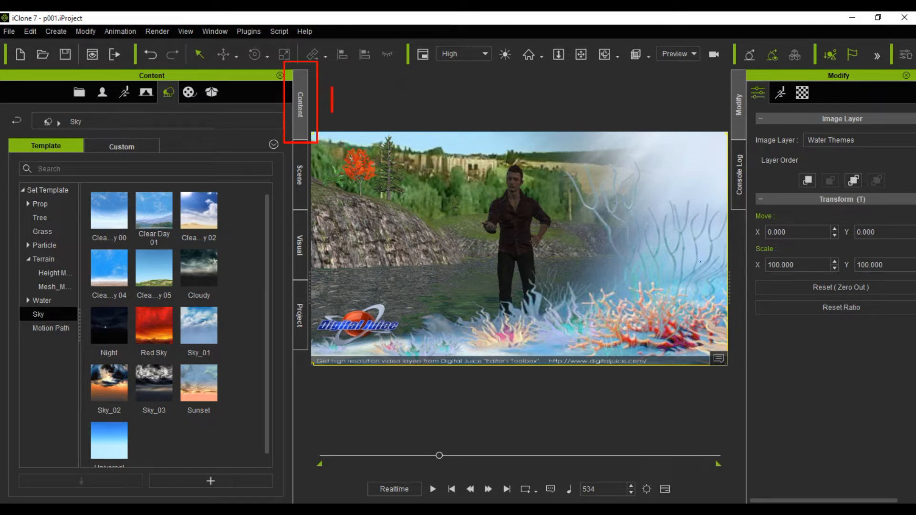
pyautogui.write('1')
pyautogui.moveTo(329, 79)
pyautogui.mouseDown()
pyautogui.moveTo(326, 93)
pyautogui.moveTo(347, 103)
pyautogui.moveTo(334, 78)
pyautogui.mouseUp()
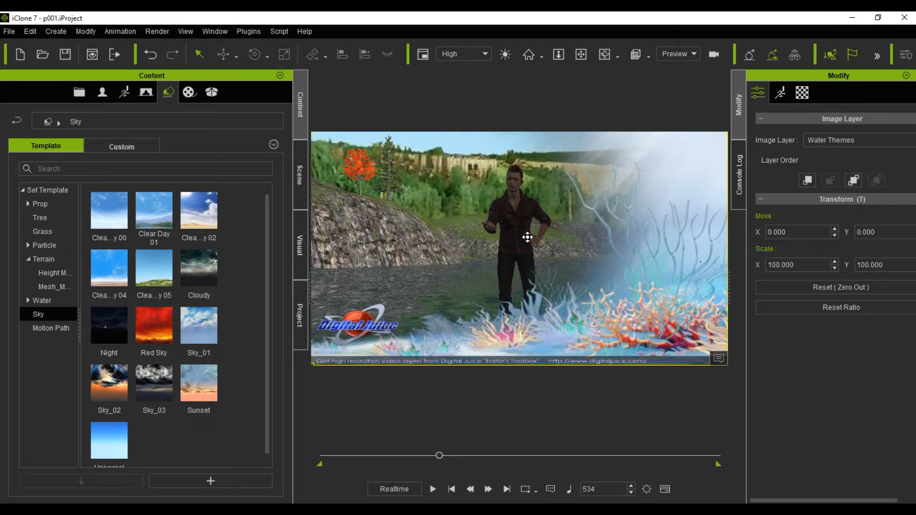
# Replace the standing character with the 3.Walter_Tokomotion avatar template and preview the scene's animation.
pyautogui.click(75, 92)
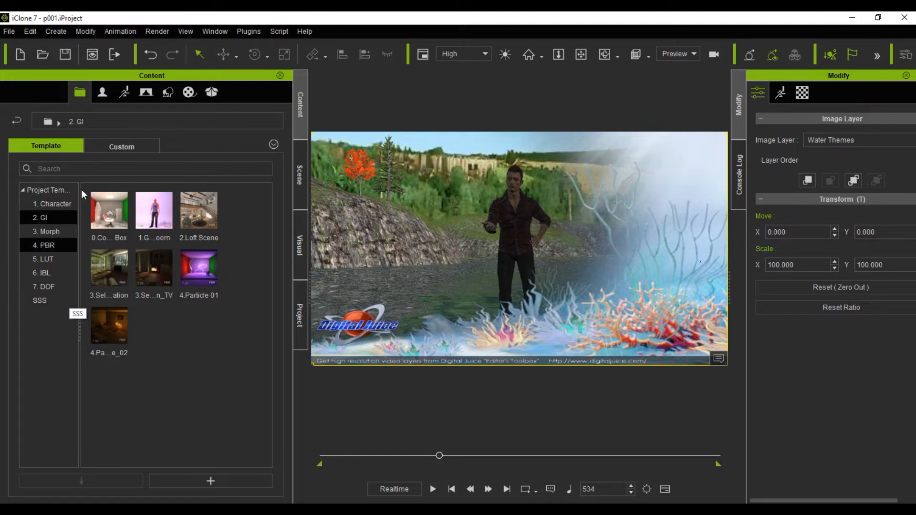
pyautogui.click(104, 93)
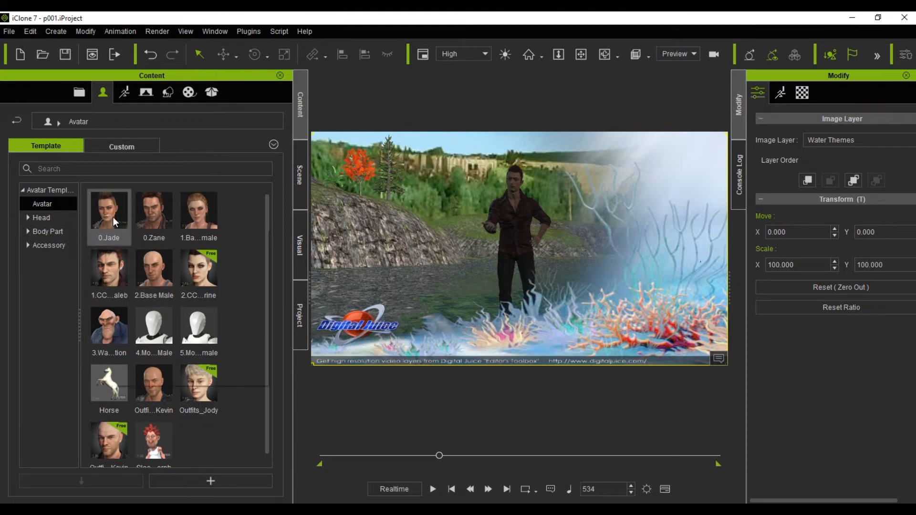
pyautogui.moveTo(113, 217)
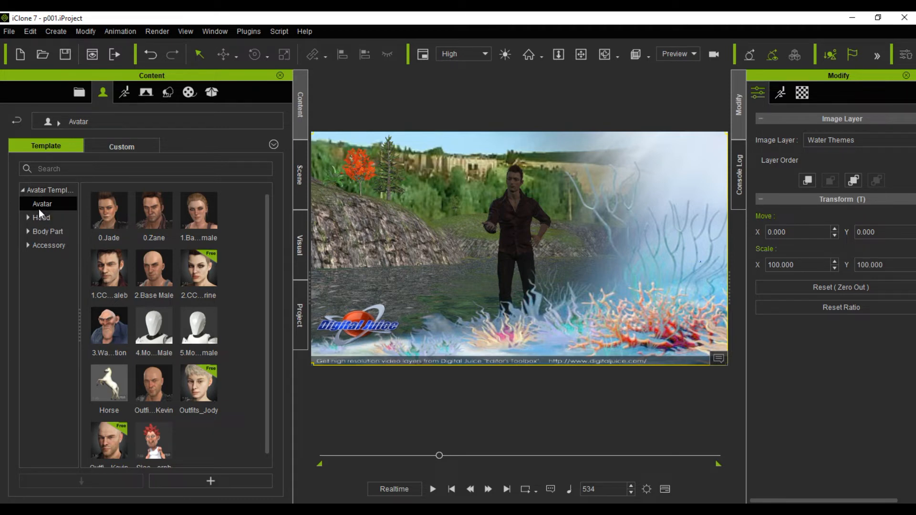
pyautogui.click(148, 220)
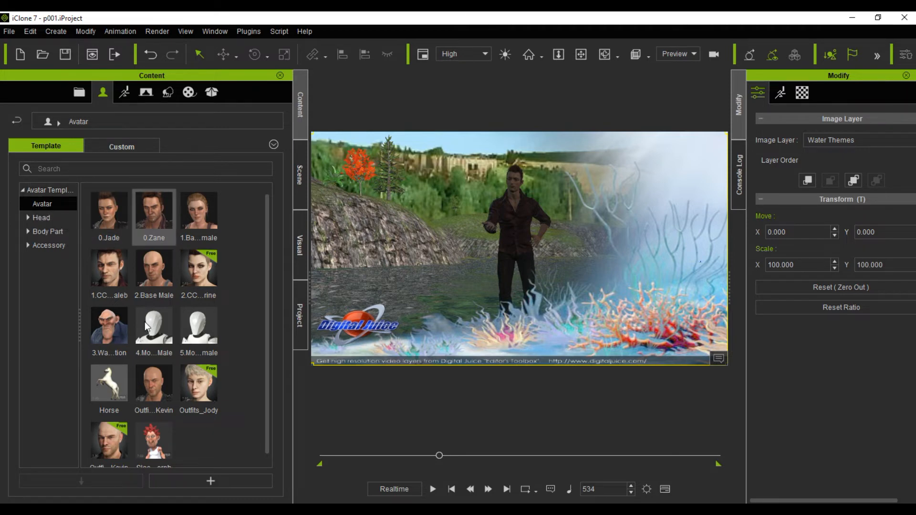
pyautogui.click(128, 282)
pyautogui.moveTo(128, 279)
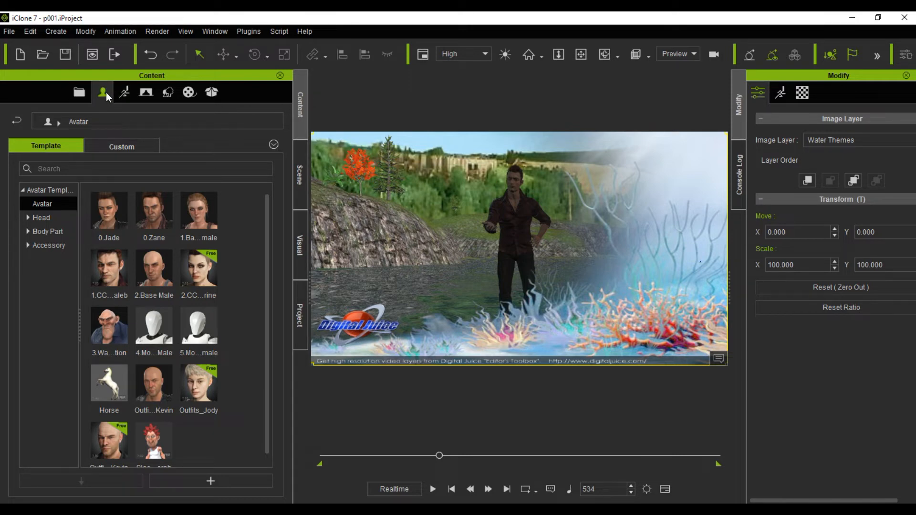
pyautogui.click(47, 208)
pyautogui.moveTo(126, 324); pyautogui.dragTo(519, 234)
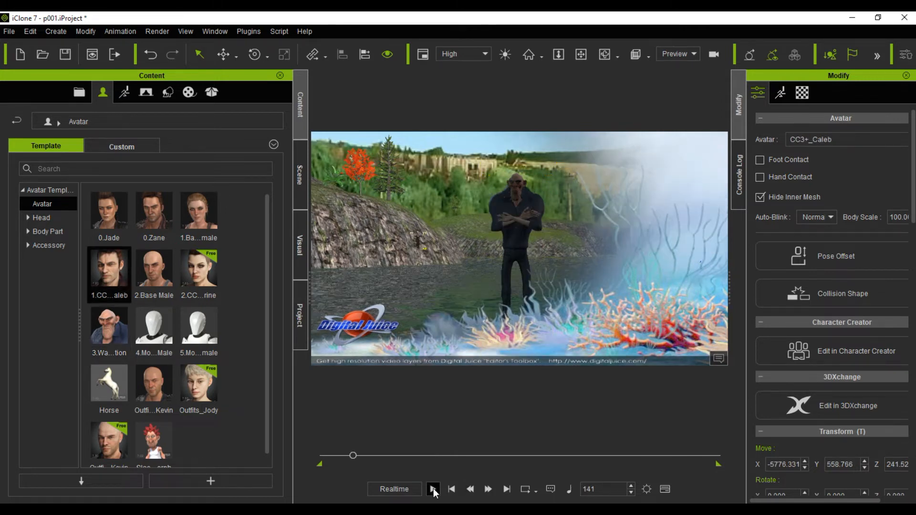
pyautogui.click(433, 488)
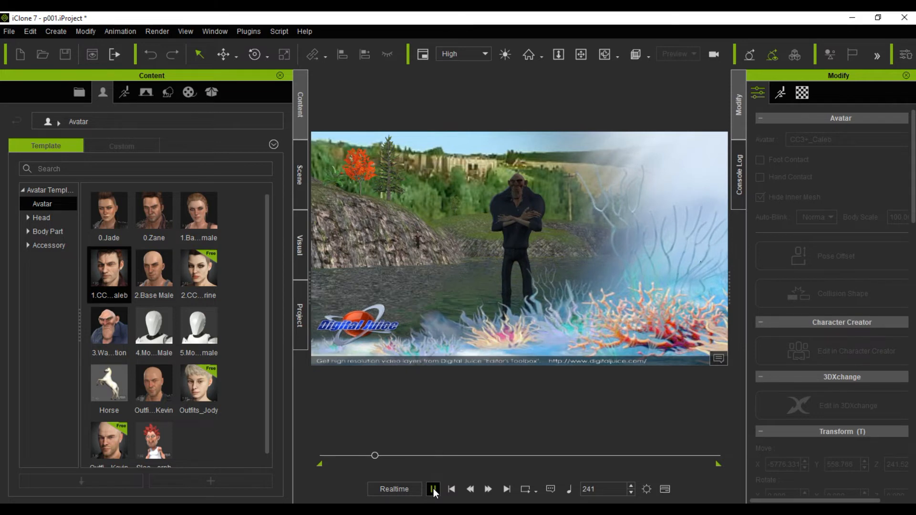
pyautogui.click(434, 489)
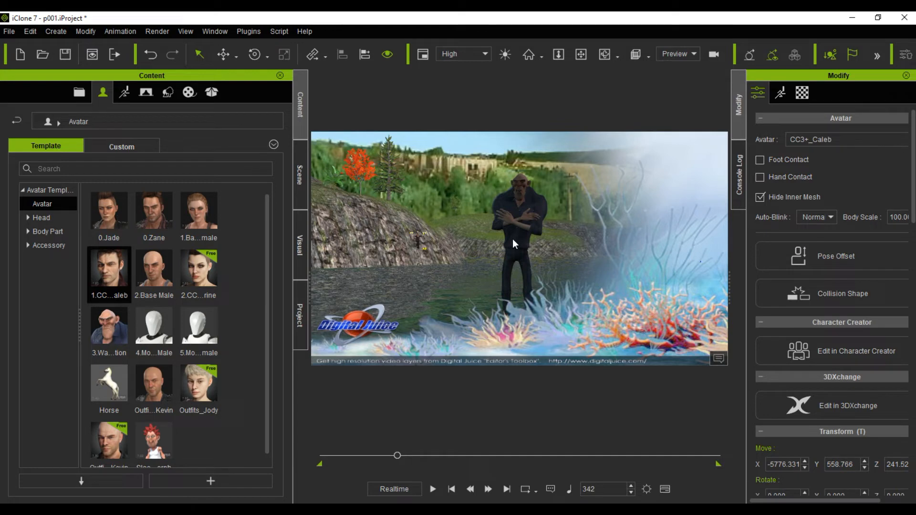
# Apply the seated second male MotionPlus template to the Walter avatar and play back the motion.
pyautogui.click(124, 94)
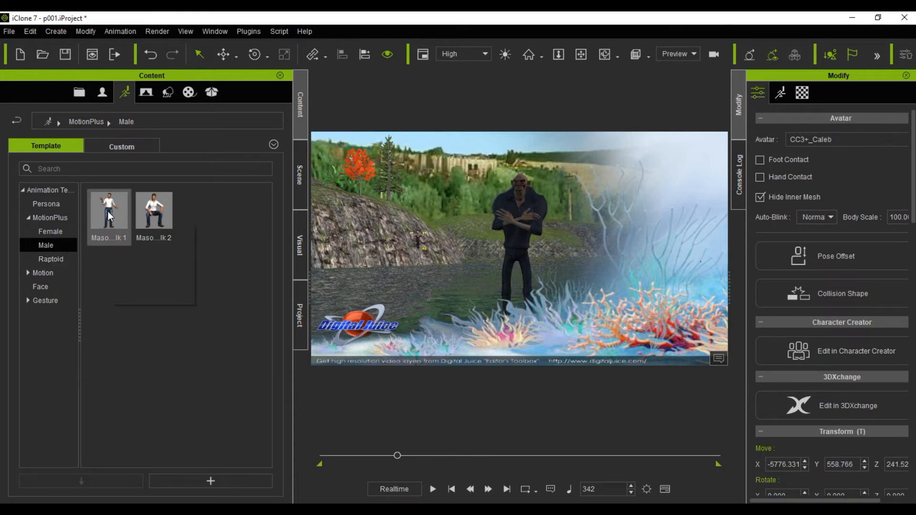
pyautogui.moveTo(109, 216)
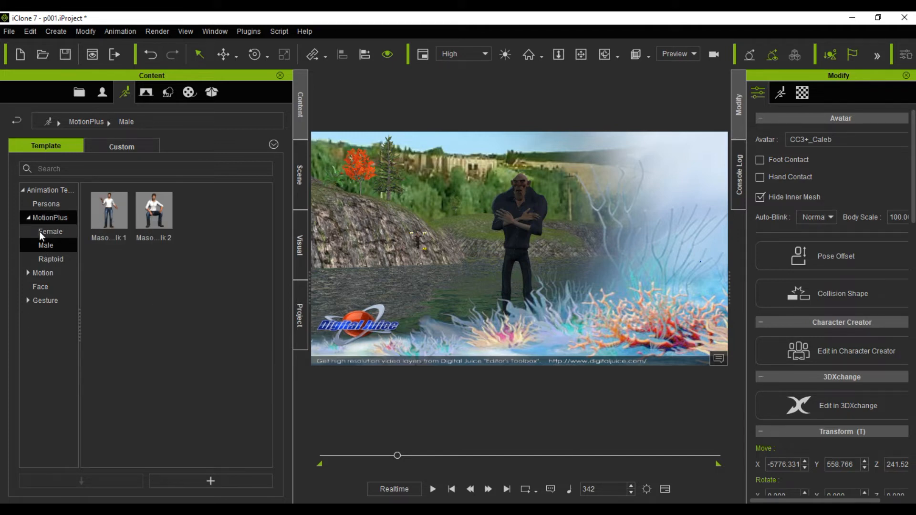
pyautogui.click(46, 245)
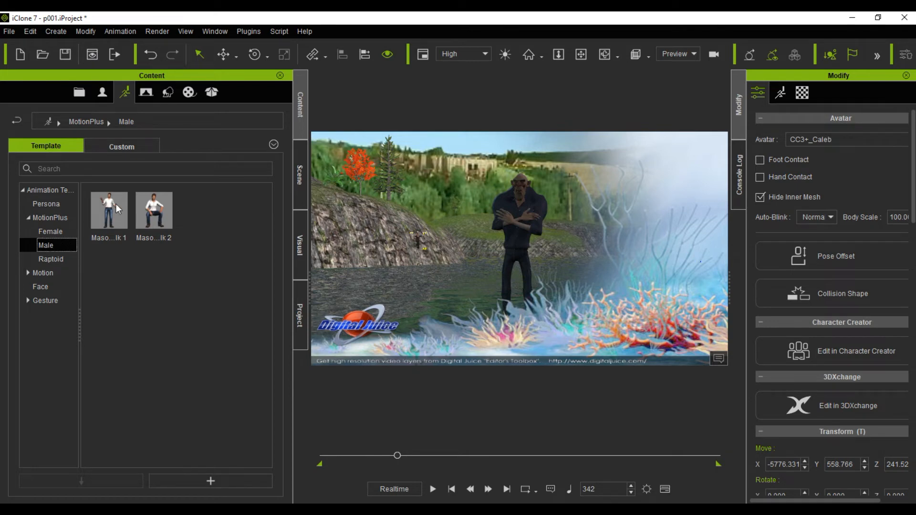
pyautogui.moveTo(111, 204)
pyautogui.moveTo(170, 215); pyautogui.dragTo(533, 190)
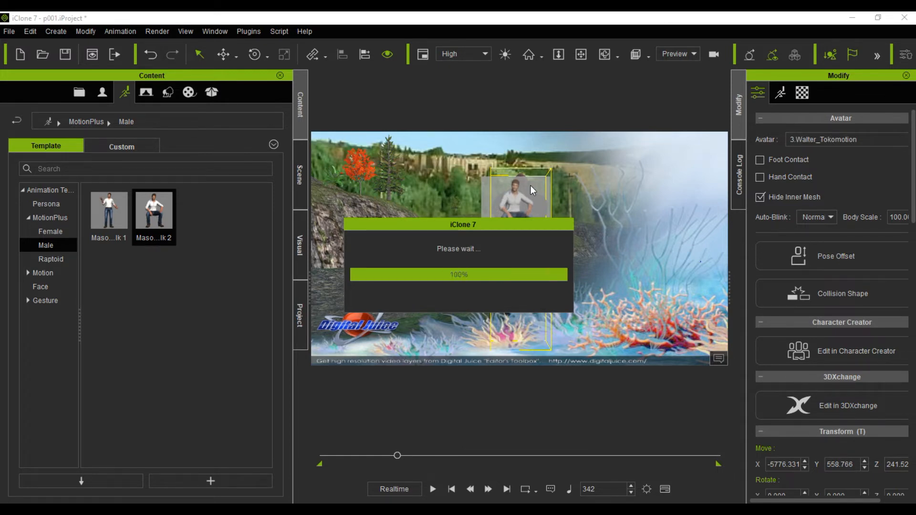
pyautogui.click(432, 491)
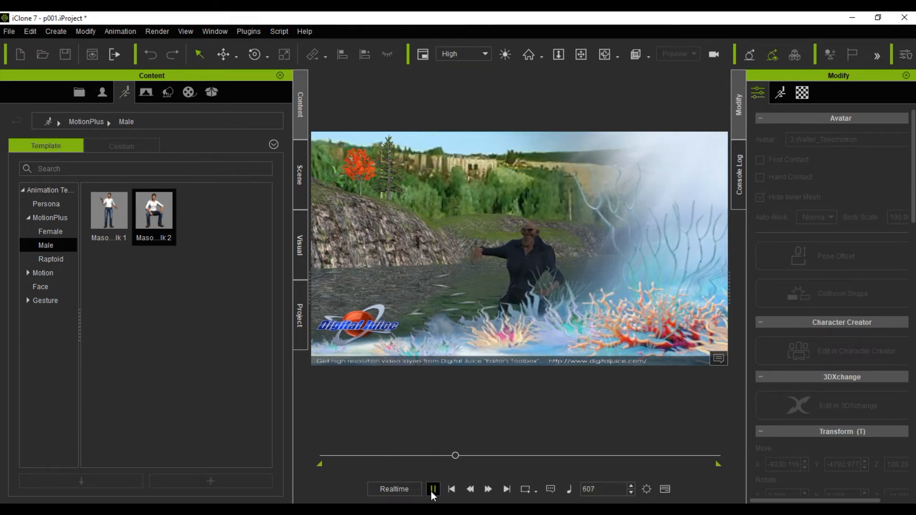
pyautogui.click(433, 490)
# Apply the standing first male MotionPlus template to the avatar and play back the motion.
pyautogui.moveTo(103, 205); pyautogui.dragTo(521, 274)
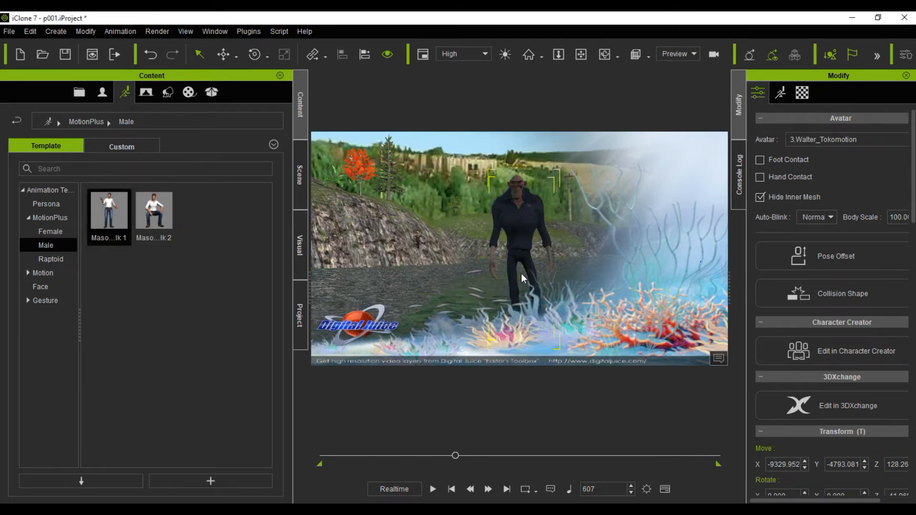
pyautogui.click(433, 489)
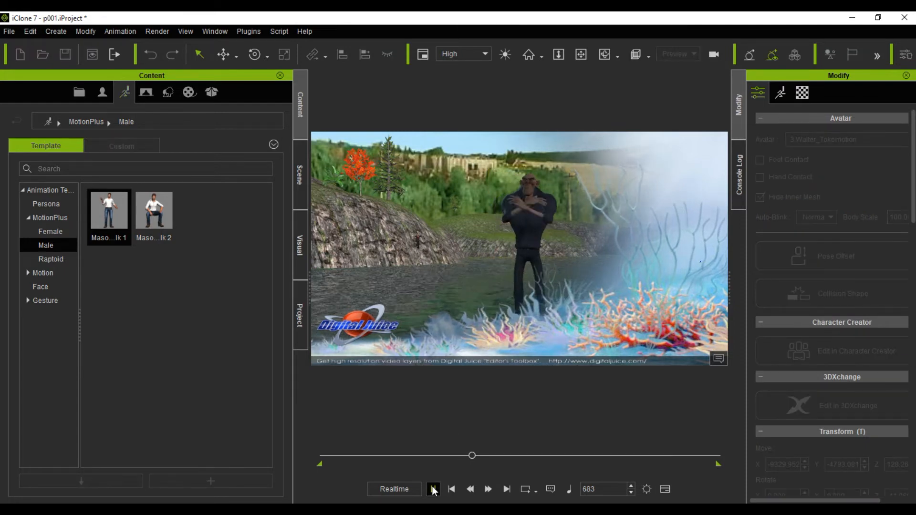
pyautogui.click(433, 489)
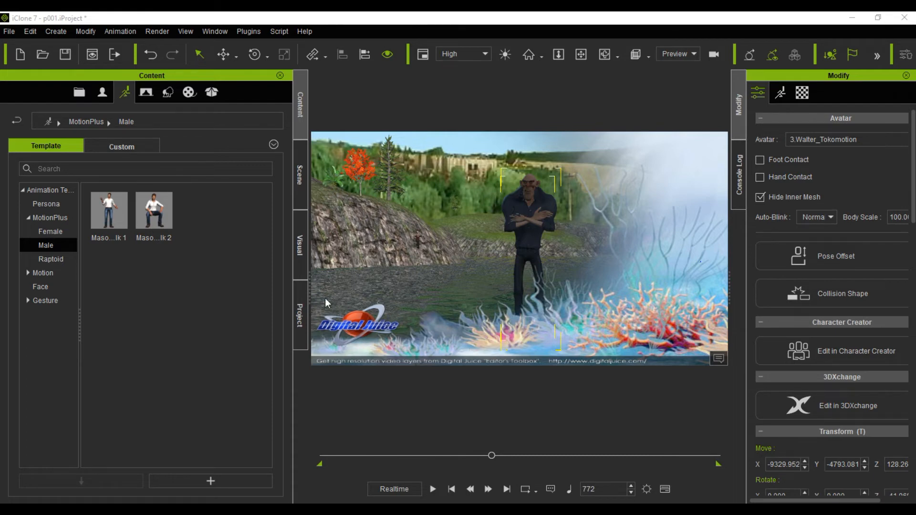
# Try the gear-themed video image layer over the scene and undo it.
pyautogui.click(147, 93)
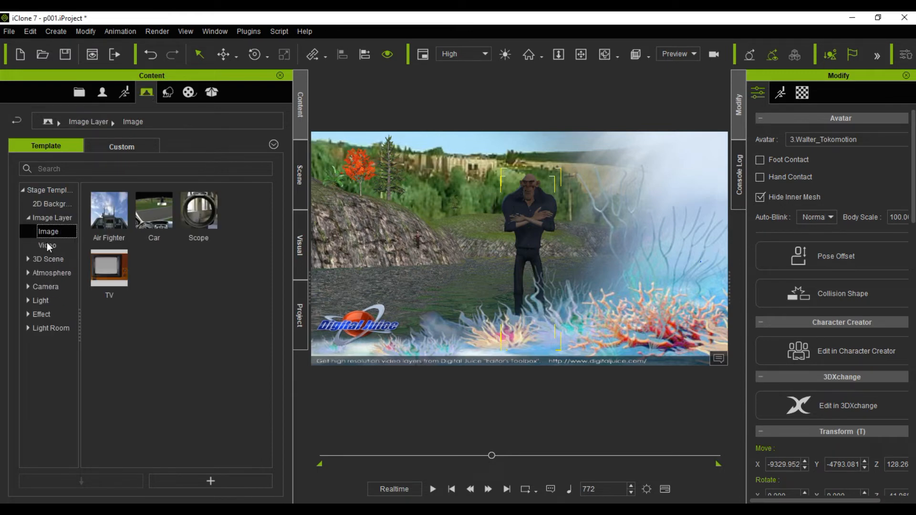
pyautogui.click(45, 244)
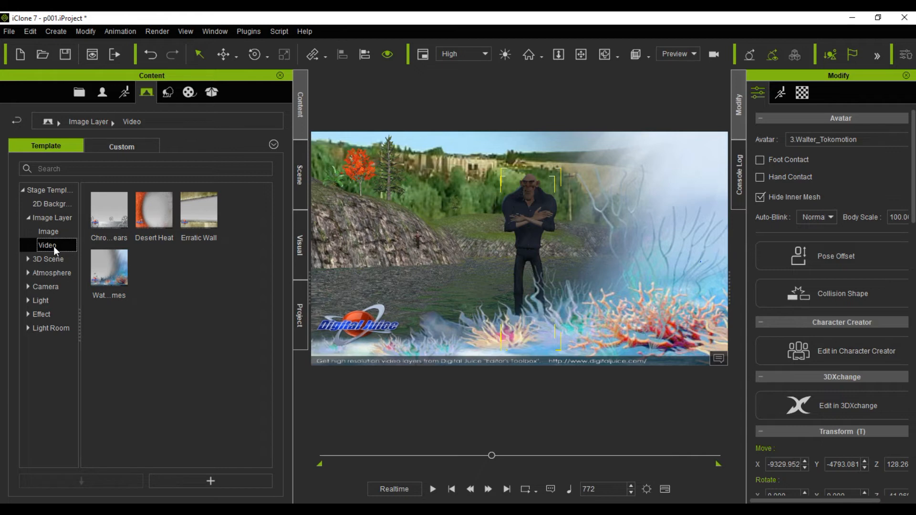
pyautogui.click(105, 269)
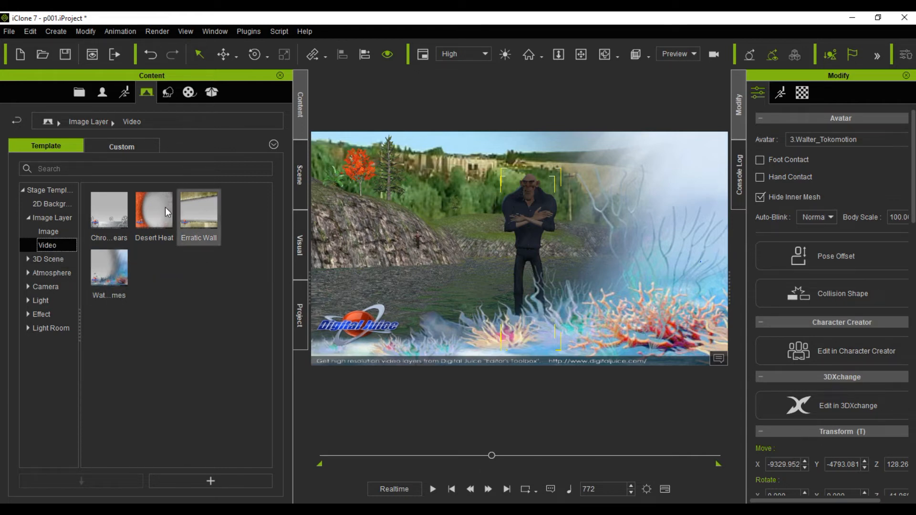
pyautogui.moveTo(470, 342); pyautogui.dragTo(530, 338)
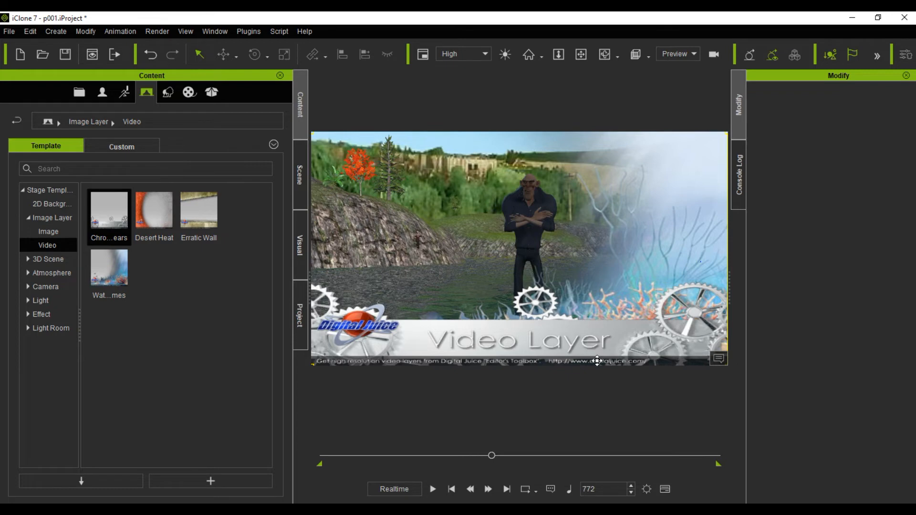
pyautogui.hotkey('ctrl', 'z')
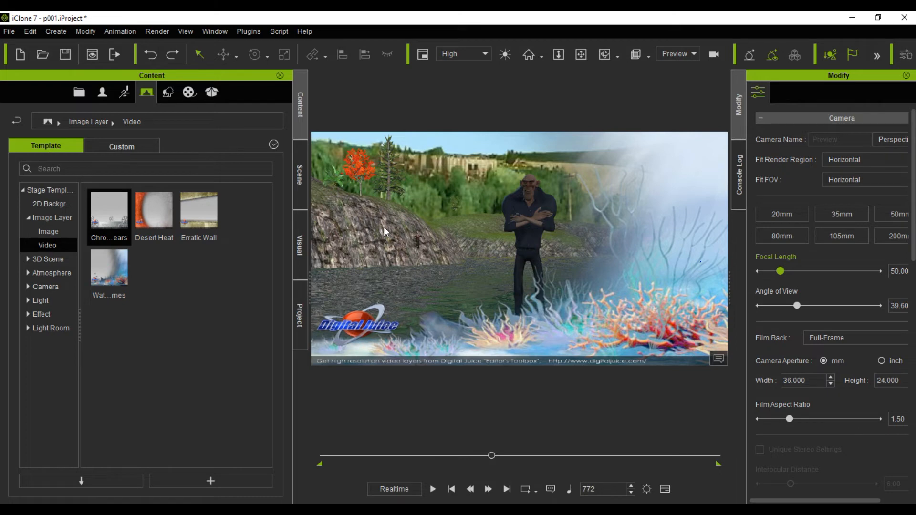
# Try the Butte and Hill terrains from the Height Map_Large templates in the scene.
pyautogui.click(166, 96)
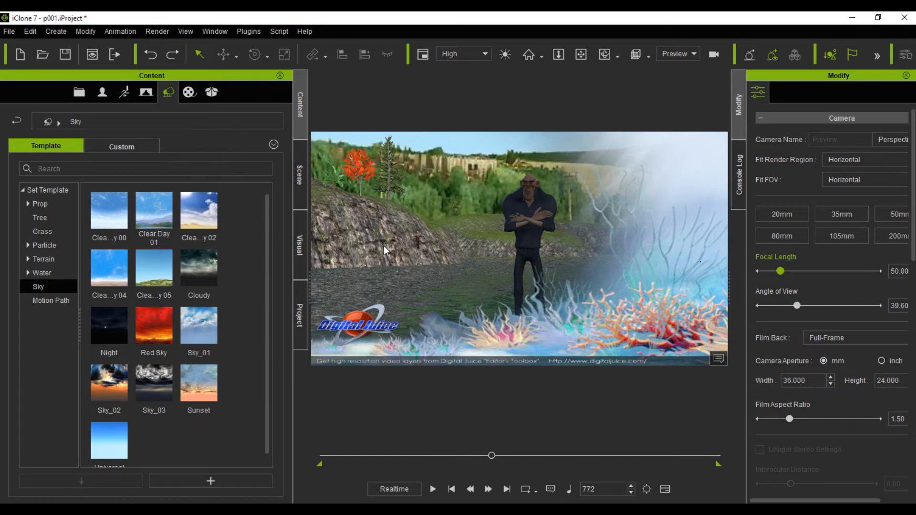
pyautogui.click(44, 263)
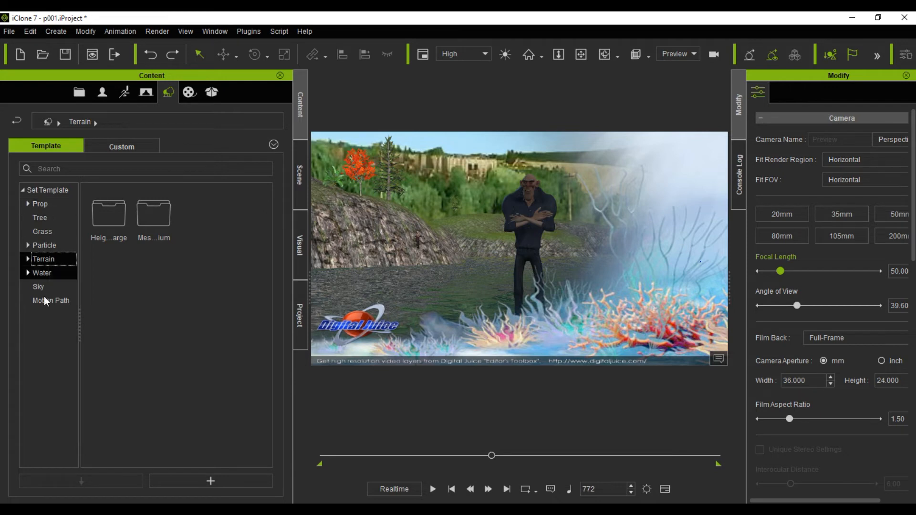
pyautogui.click(27, 259)
pyautogui.click(62, 276)
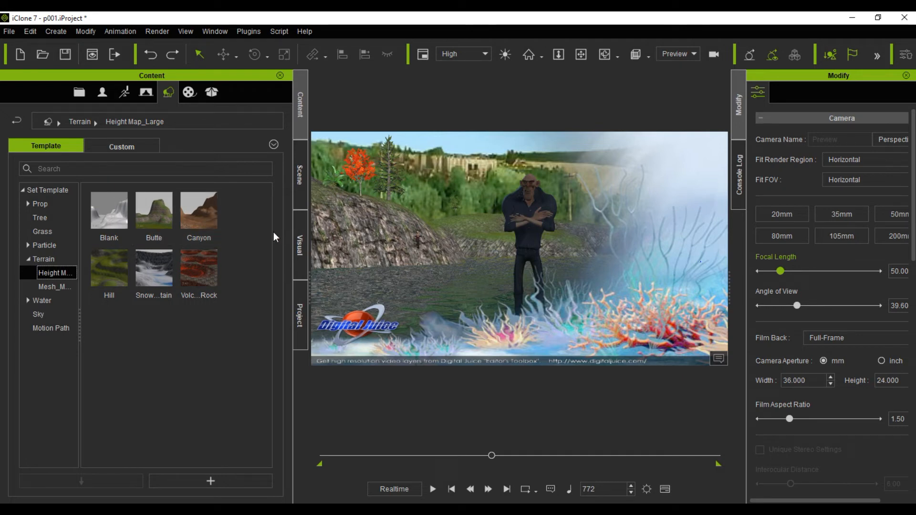
pyautogui.click(108, 275)
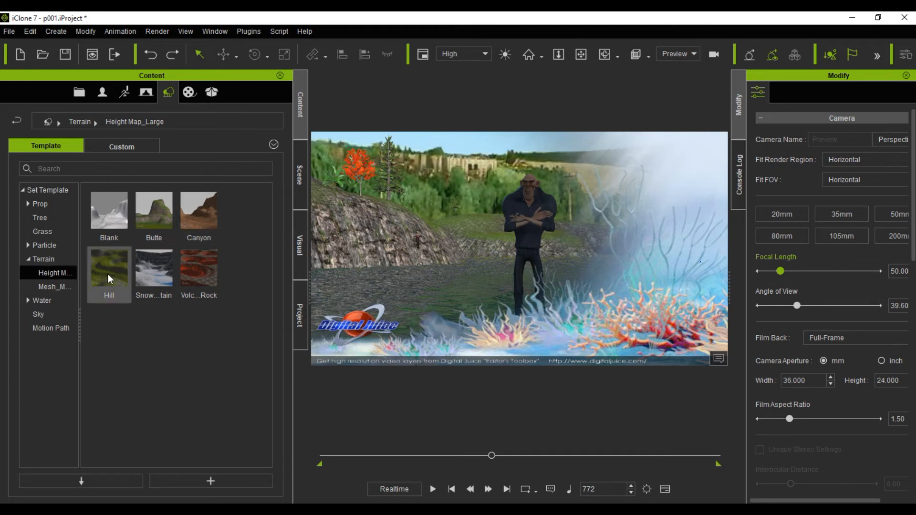
pyautogui.moveTo(158, 212); pyautogui.dragTo(401, 245)
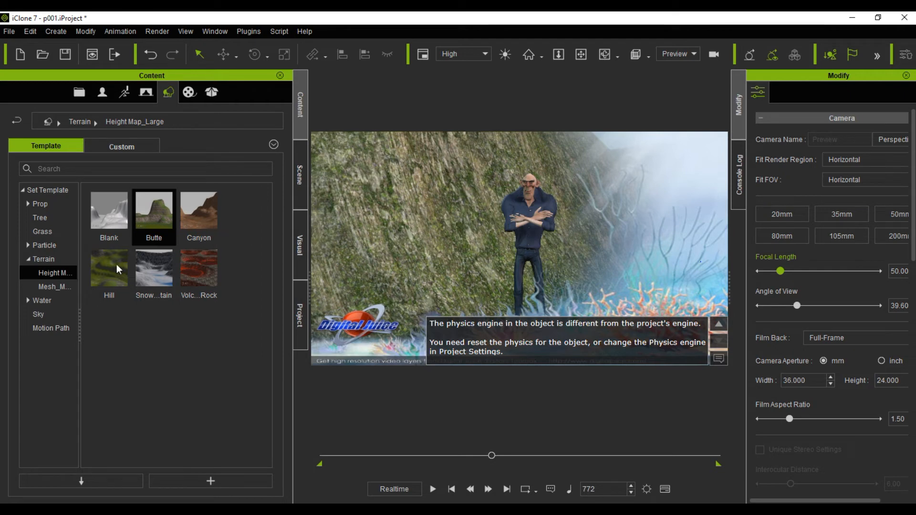
pyautogui.moveTo(102, 273); pyautogui.dragTo(417, 236)
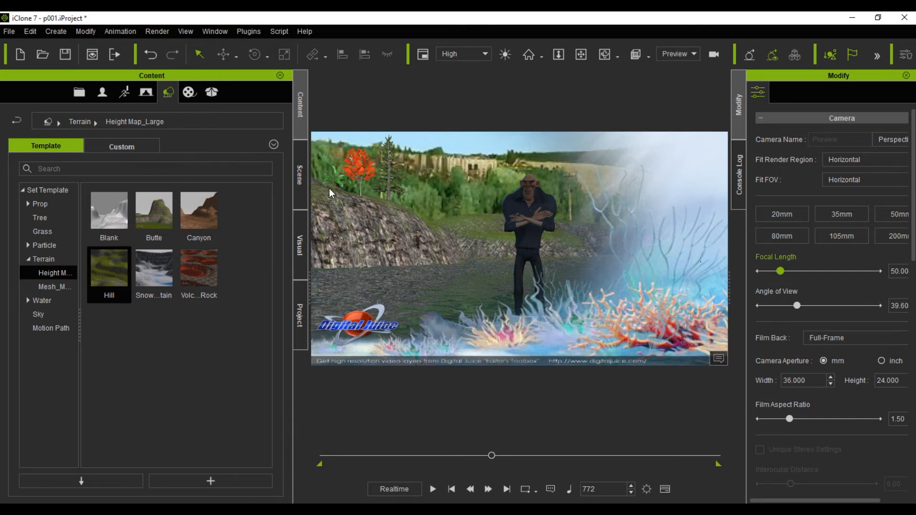
# Place a JapaneseMaple_Fall tree on the distant bank beside the avatar and a SagoPalm on the rocky bank.
pyautogui.click(42, 217)
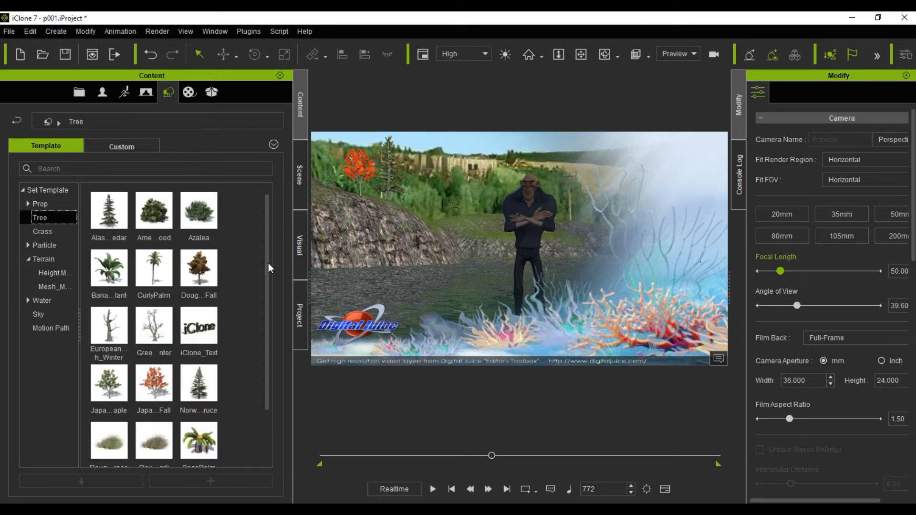
pyautogui.scroll(-1, 262, 362)
pyautogui.scroll(-3, 262, 367)
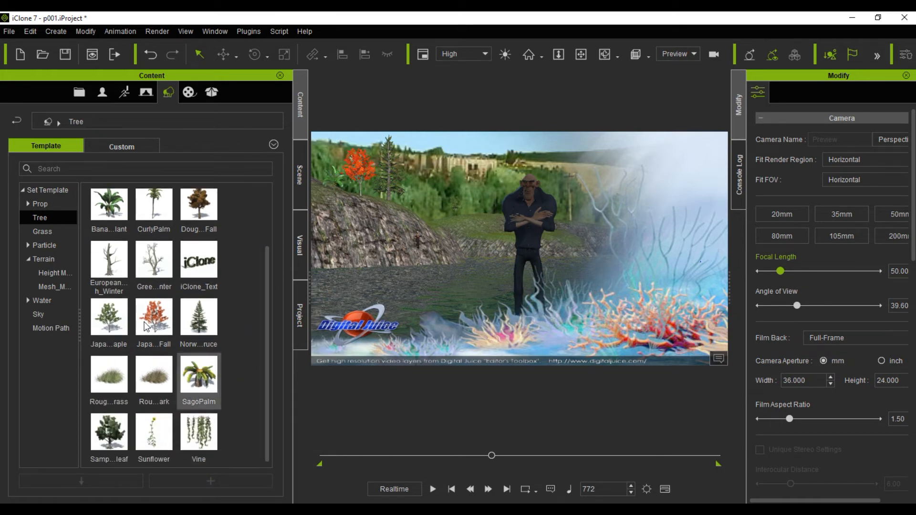
pyautogui.moveTo(356, 243); pyautogui.dragTo(466, 223)
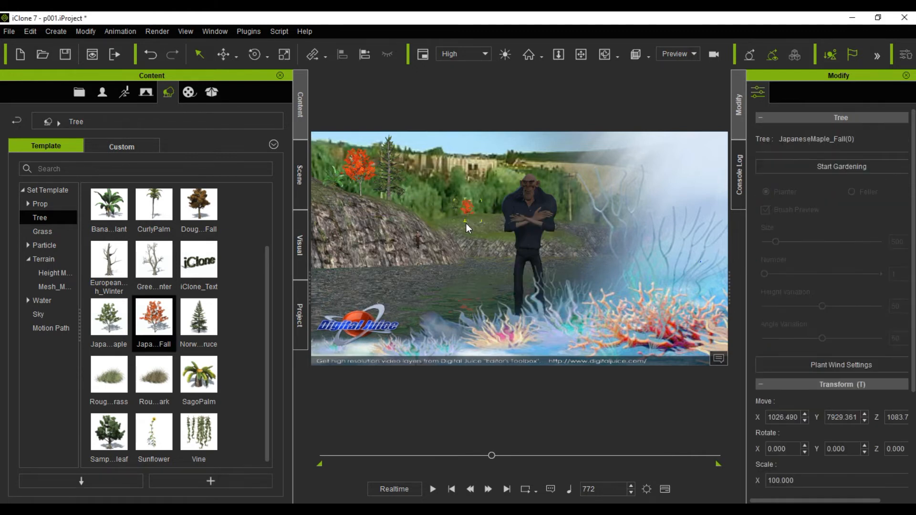
pyautogui.moveTo(194, 374); pyautogui.dragTo(355, 216)
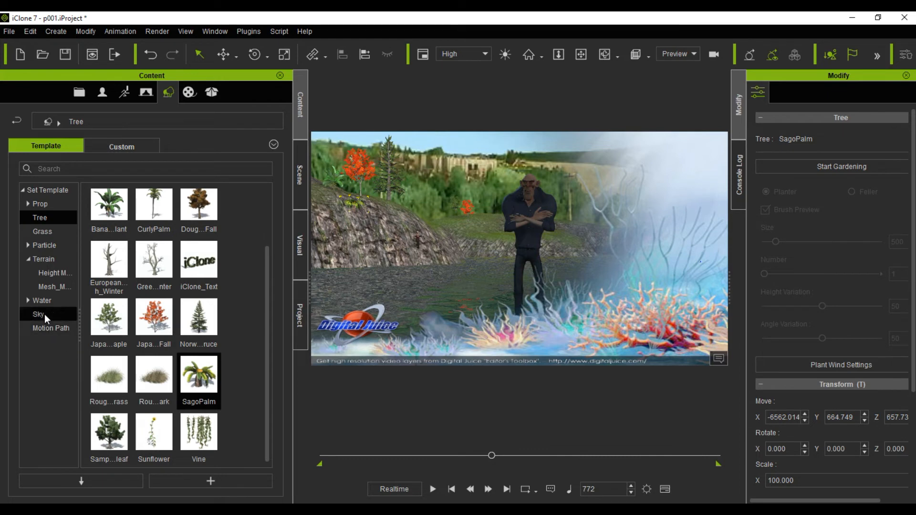
# Try the Water 6 and Water 4 still normal templates on the lake, and replace them with the Lava Flow video diffuse water.
pyautogui.click(43, 301)
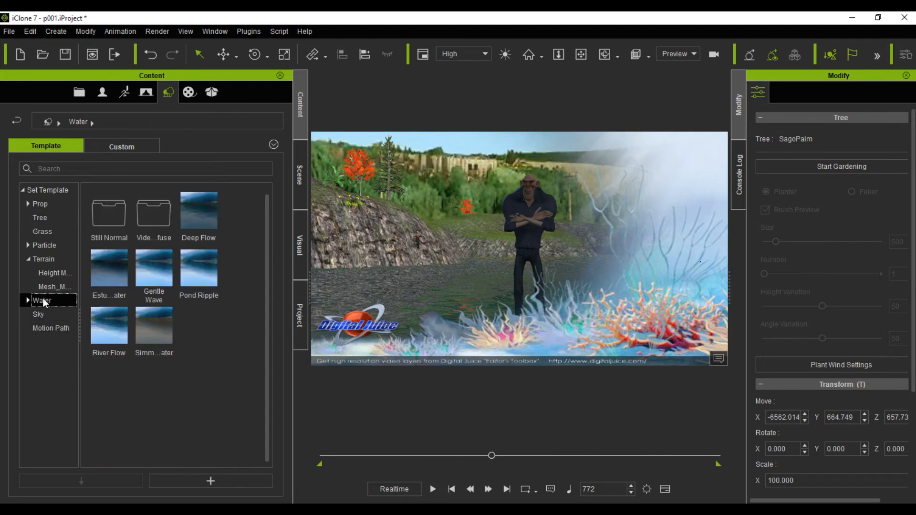
pyautogui.doubleClick(105, 211)
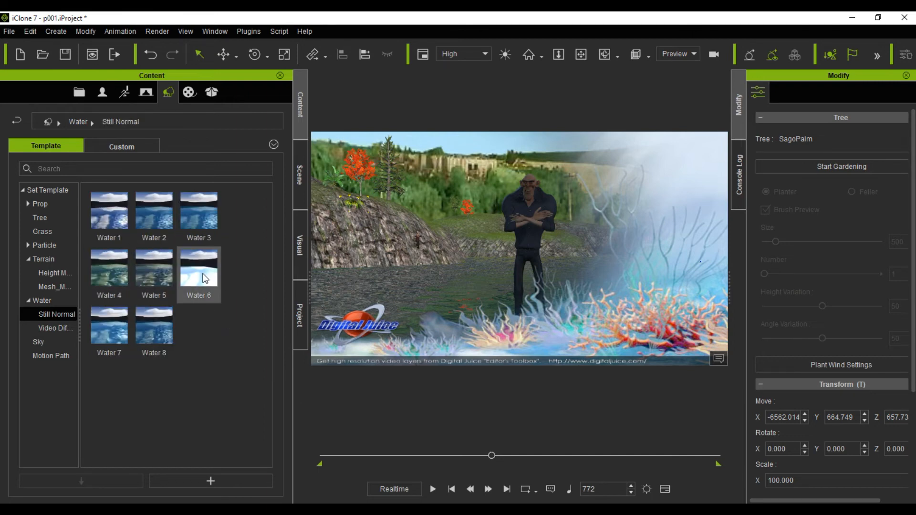
pyautogui.moveTo(211, 273); pyautogui.dragTo(410, 297)
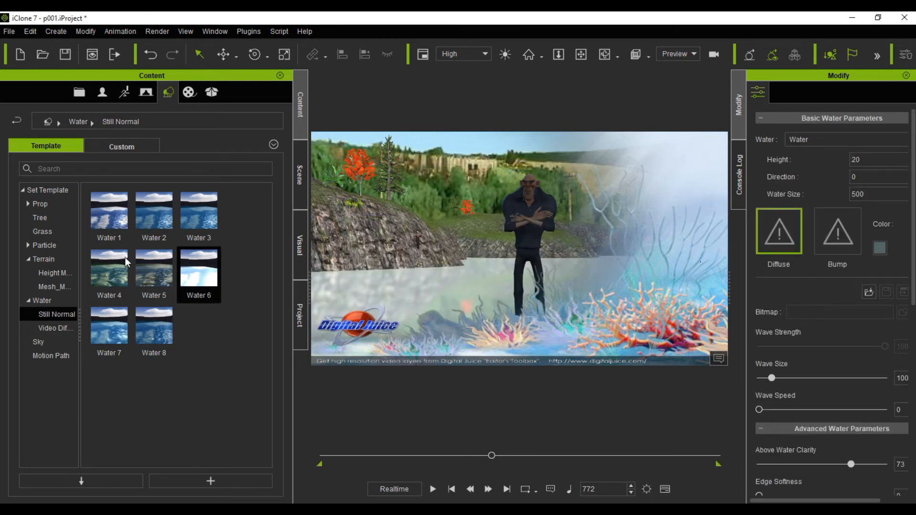
pyautogui.moveTo(107, 273); pyautogui.dragTo(434, 293)
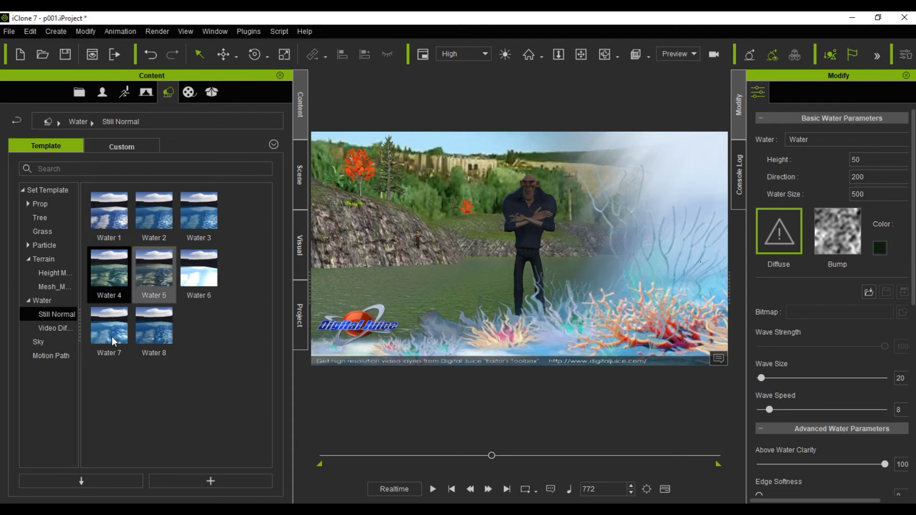
pyautogui.click(54, 327)
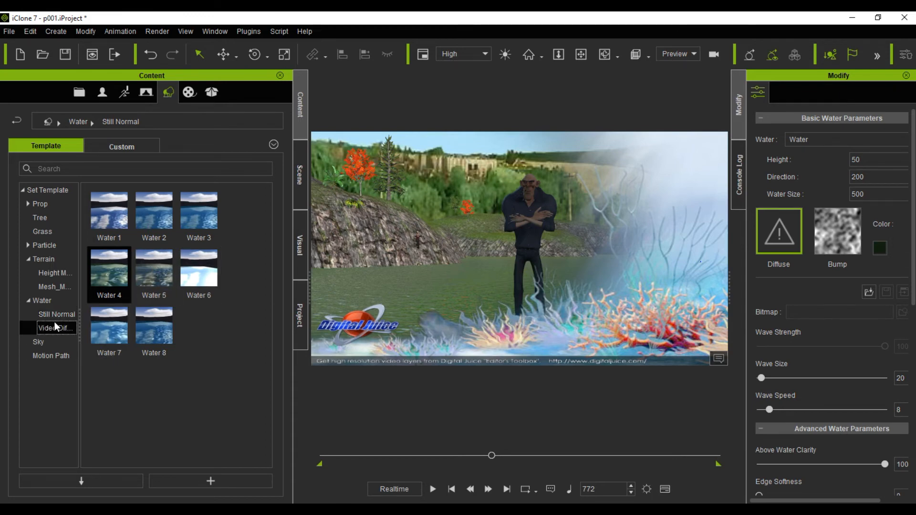
pyautogui.moveTo(110, 210); pyautogui.dragTo(425, 288)
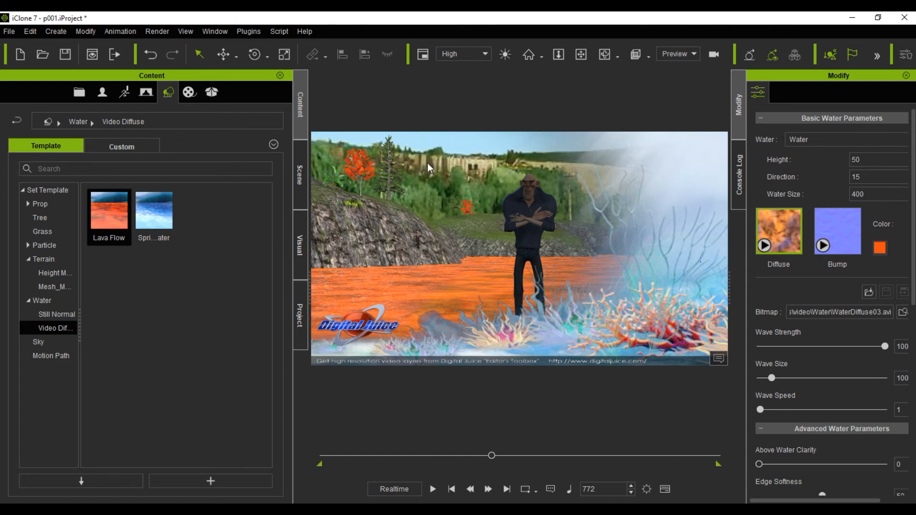
# Try the Clear Day 05, 04, 02 and 01 skies in the scene, and finish with the Universal sky.
pyautogui.click(39, 344)
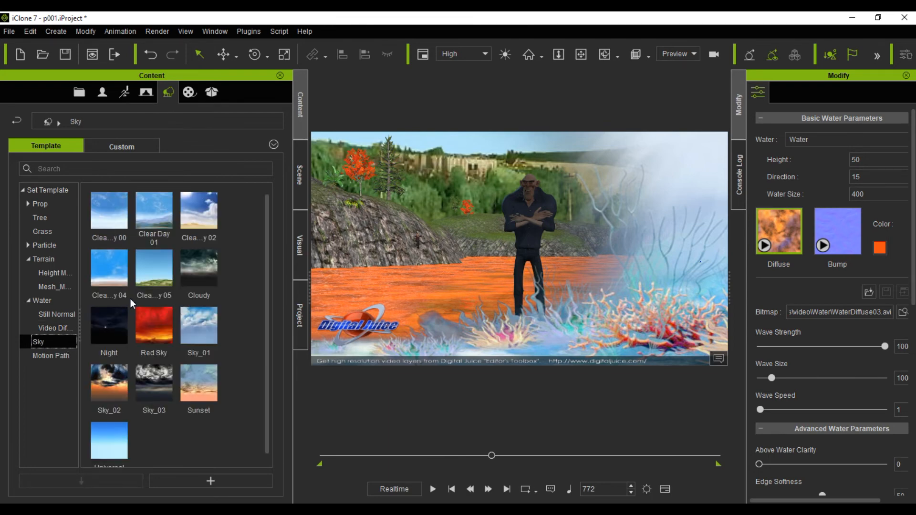
pyautogui.moveTo(420, 216); pyautogui.dragTo(431, 207)
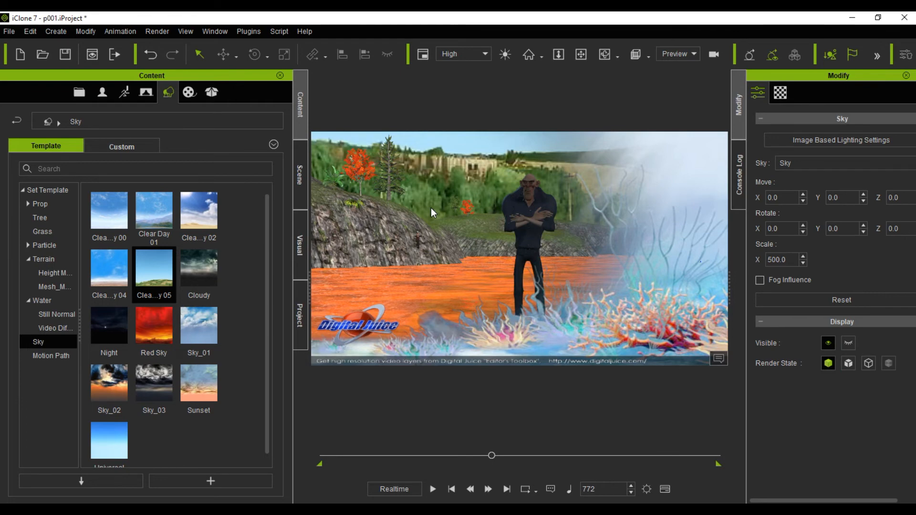
pyautogui.moveTo(107, 264); pyautogui.dragTo(497, 213)
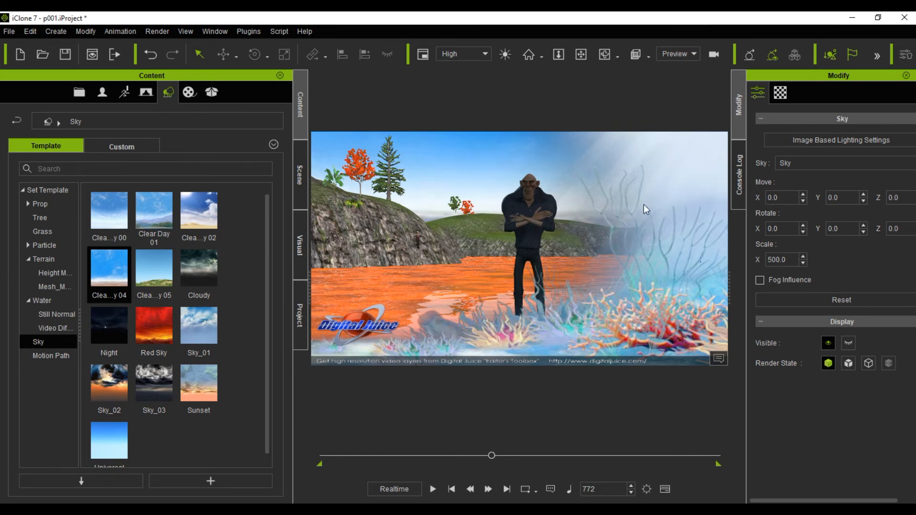
pyautogui.moveTo(196, 210); pyautogui.dragTo(473, 208)
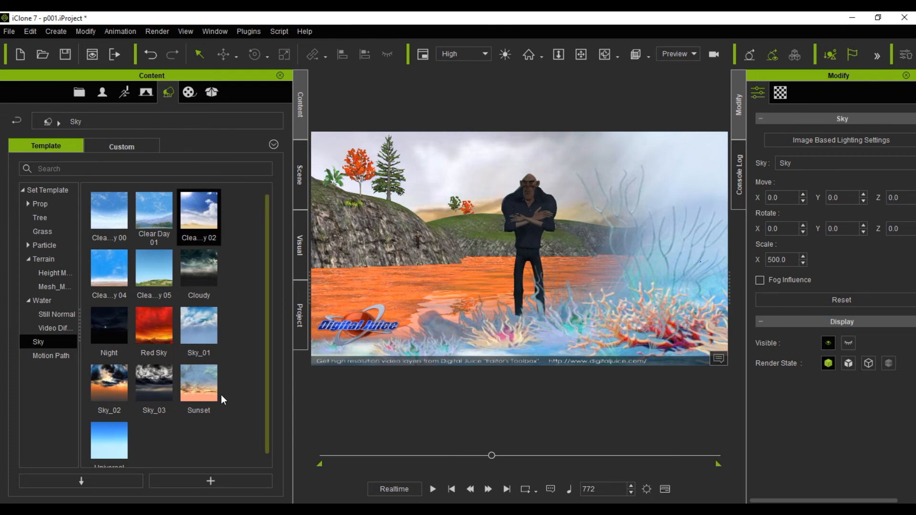
pyautogui.moveTo(187, 210); pyautogui.dragTo(442, 208)
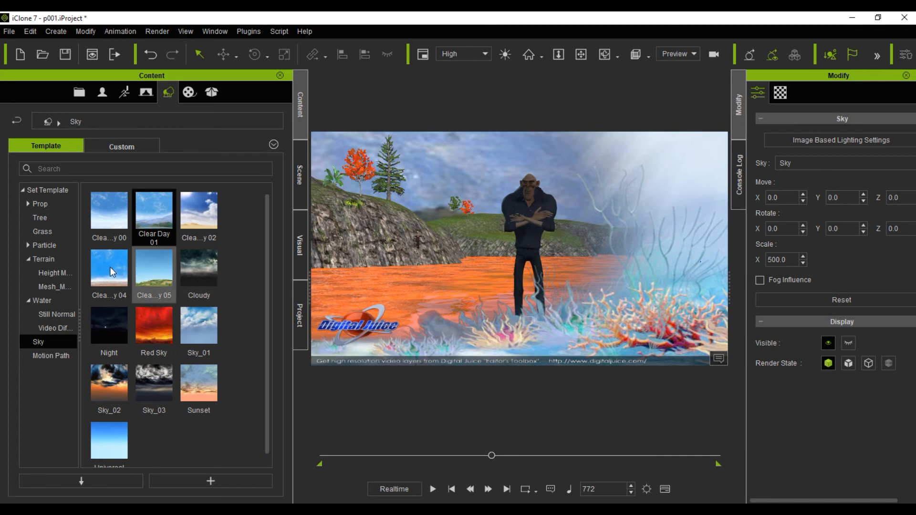
pyautogui.moveTo(337, 330); pyautogui.dragTo(420, 288)
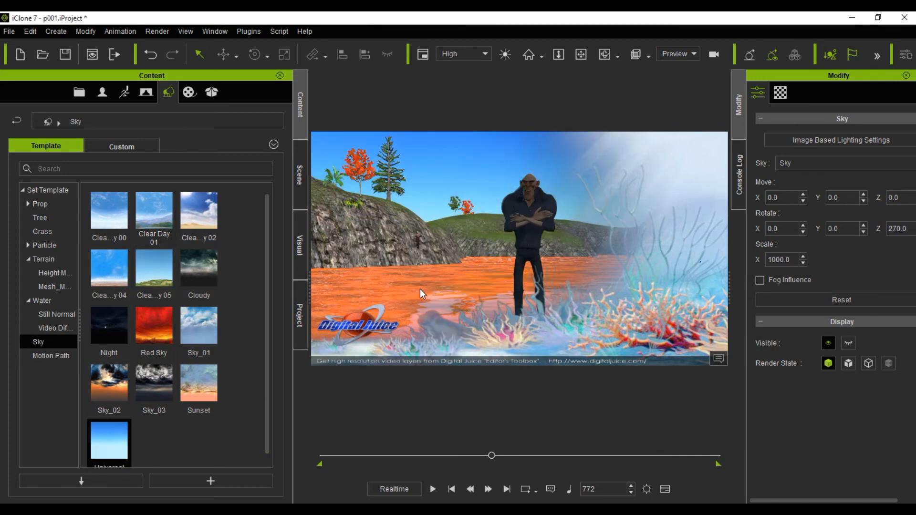